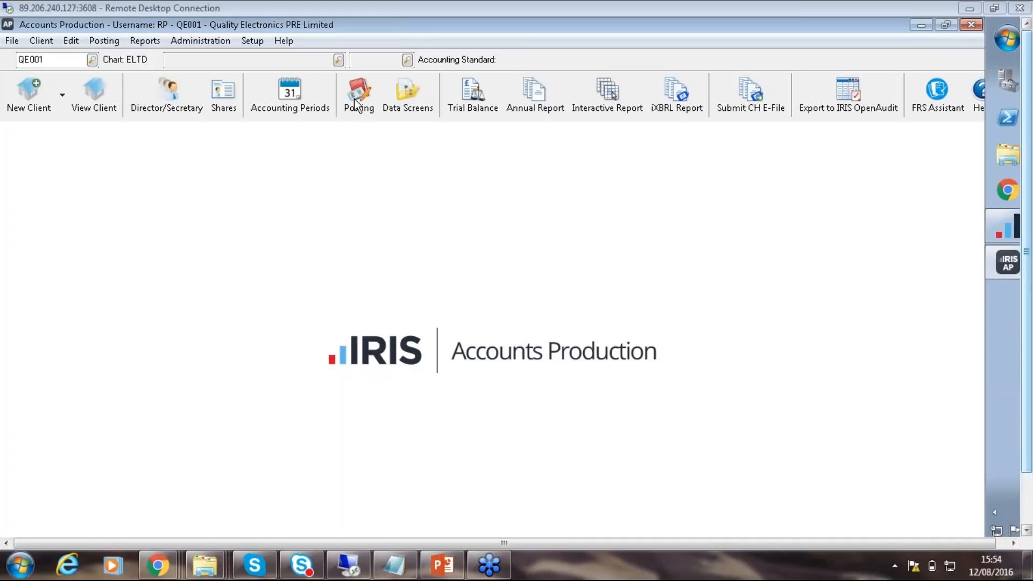
Open the practice options to view where KashFlow is configured for the practice, and close them again.
left_click(253, 42)
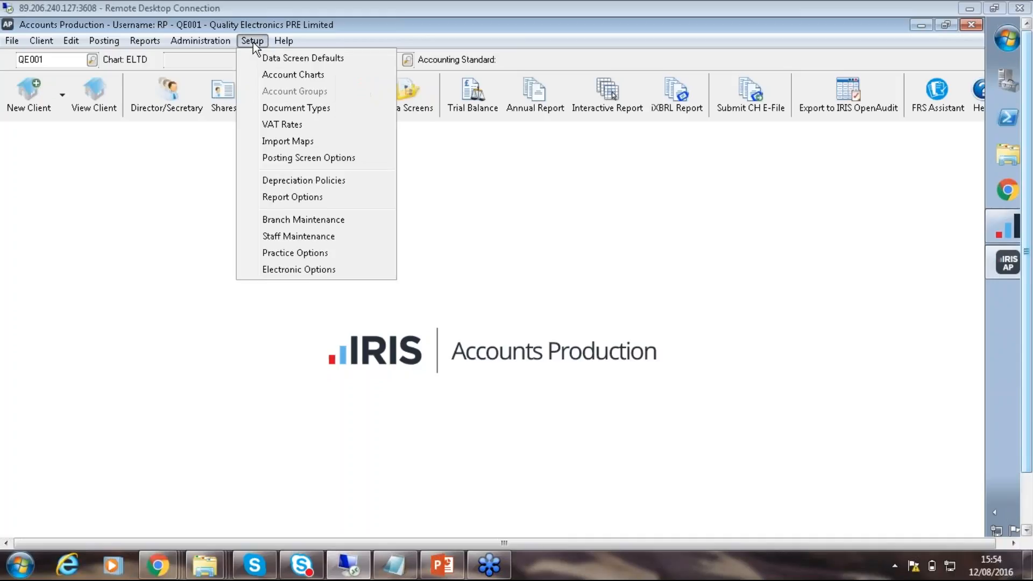
left_click(285, 254)
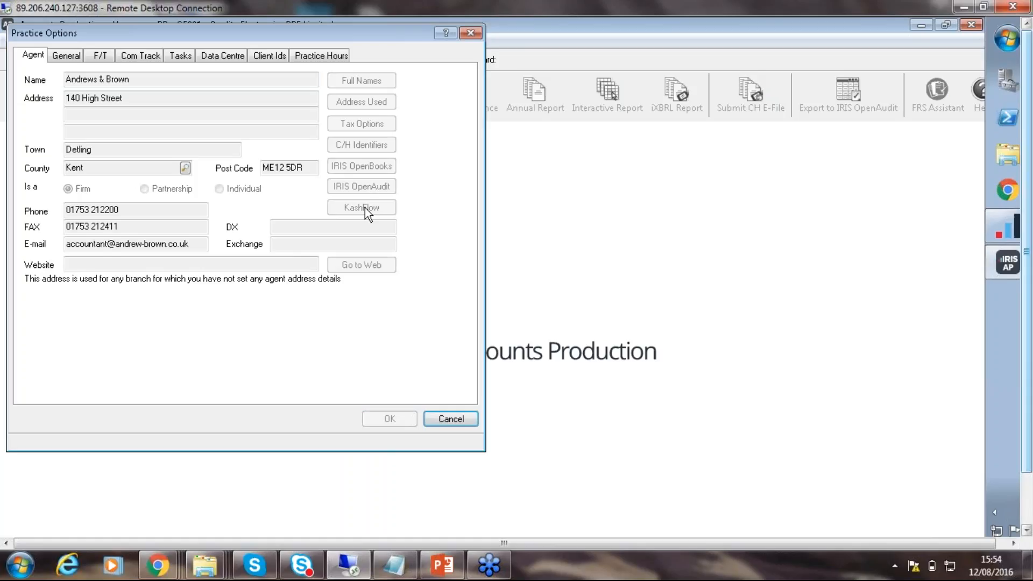
left_click(468, 33)
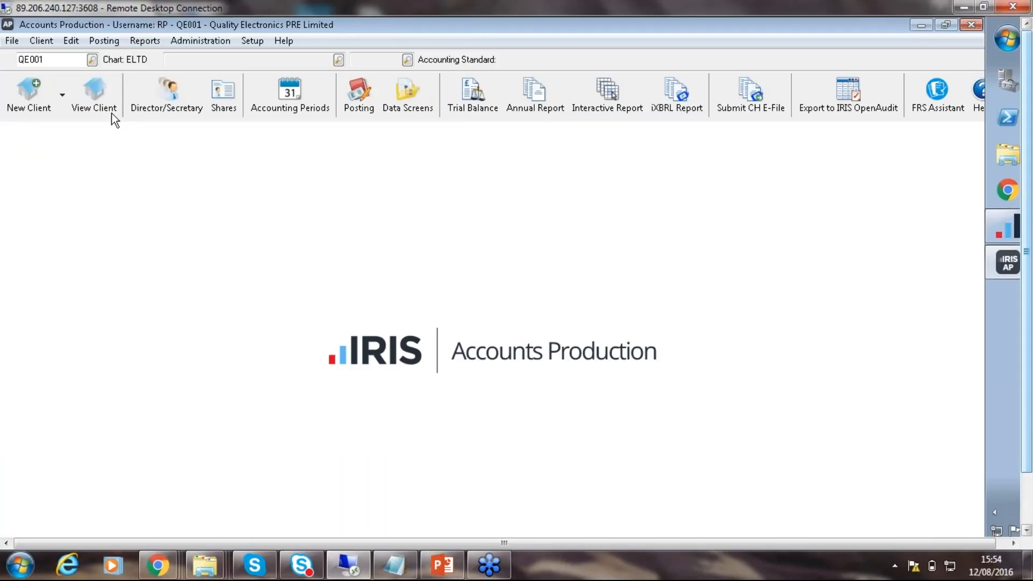
Open the KashFlow client link in the current client's record and select Quality Electronics Limited from the available KashFlow clients.
left_click(98, 96)
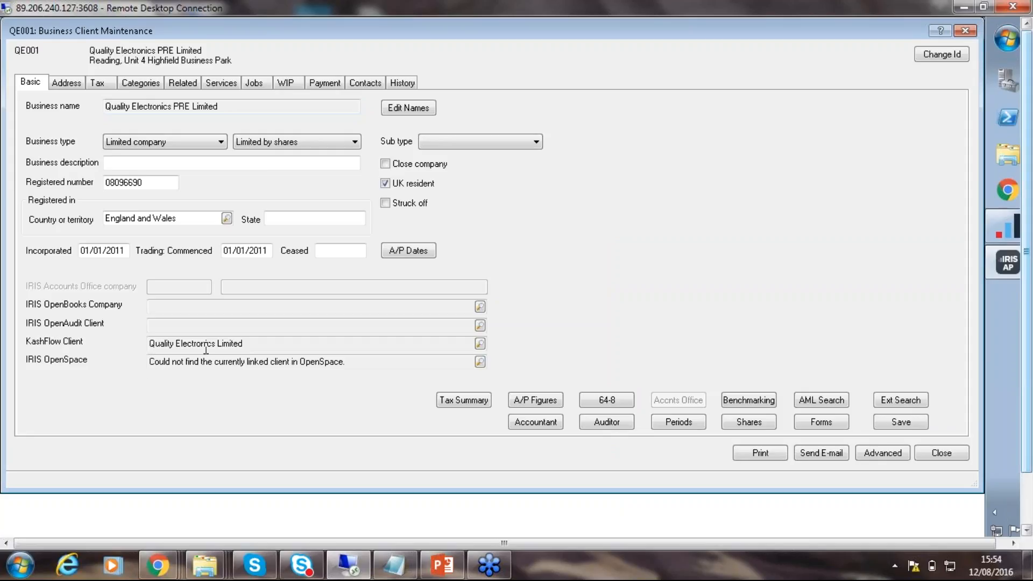
left_click(480, 344)
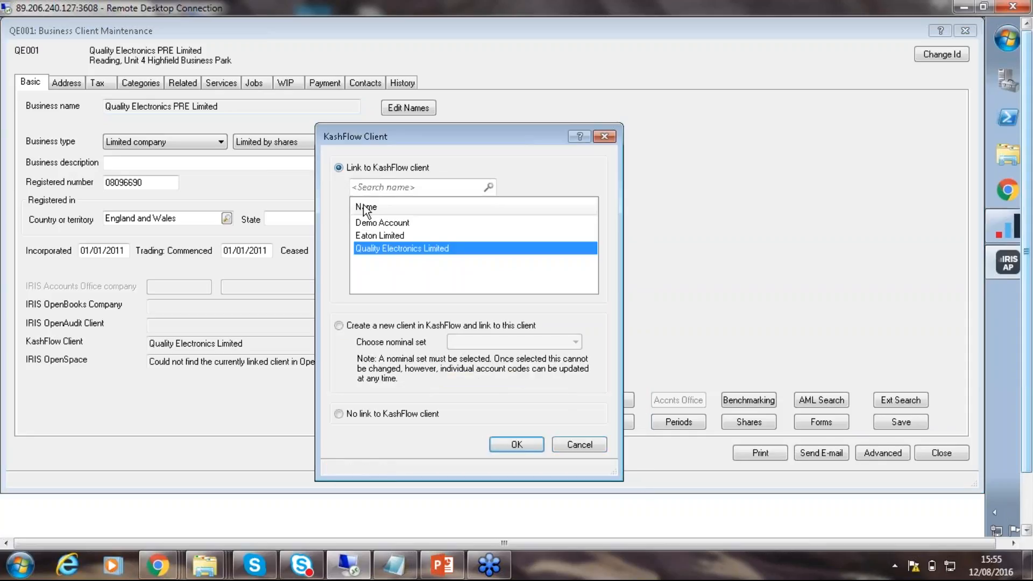
left_click(367, 238)
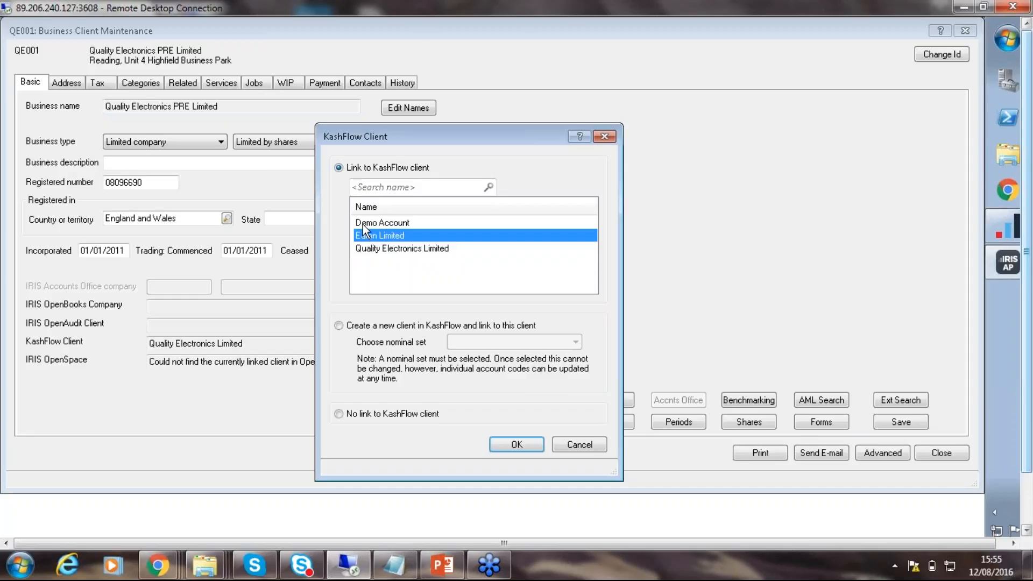
left_click(363, 223)
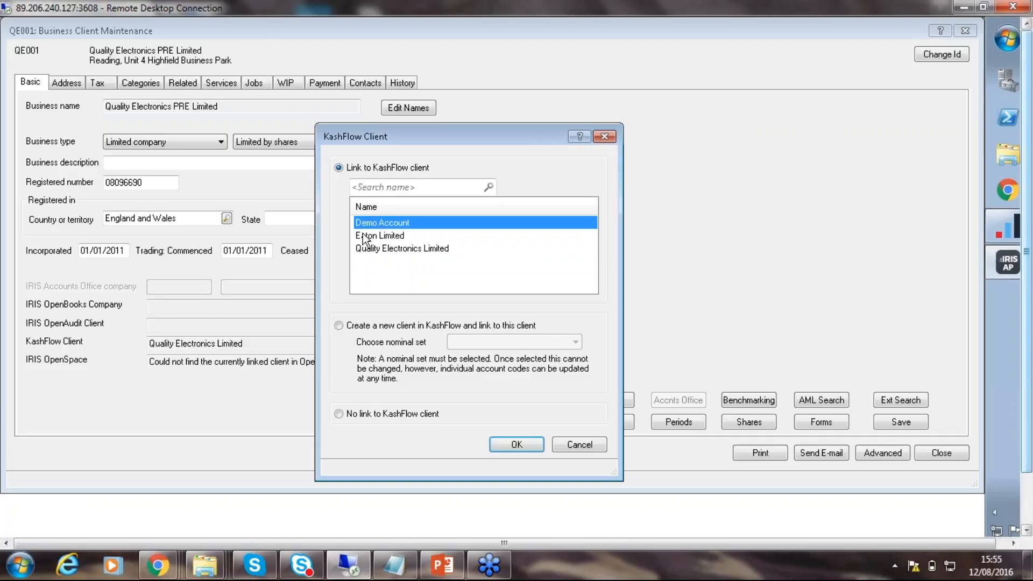
left_click(368, 250)
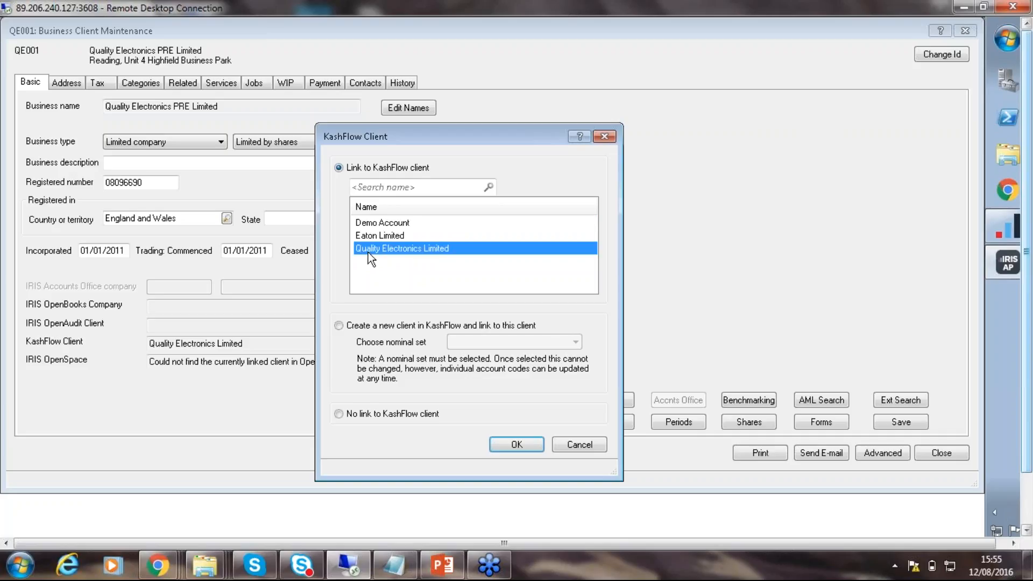
Examine the alternative link options: the nominal sets for creating a new KashFlow client, and having no KashFlow link.
left_click(339, 325)
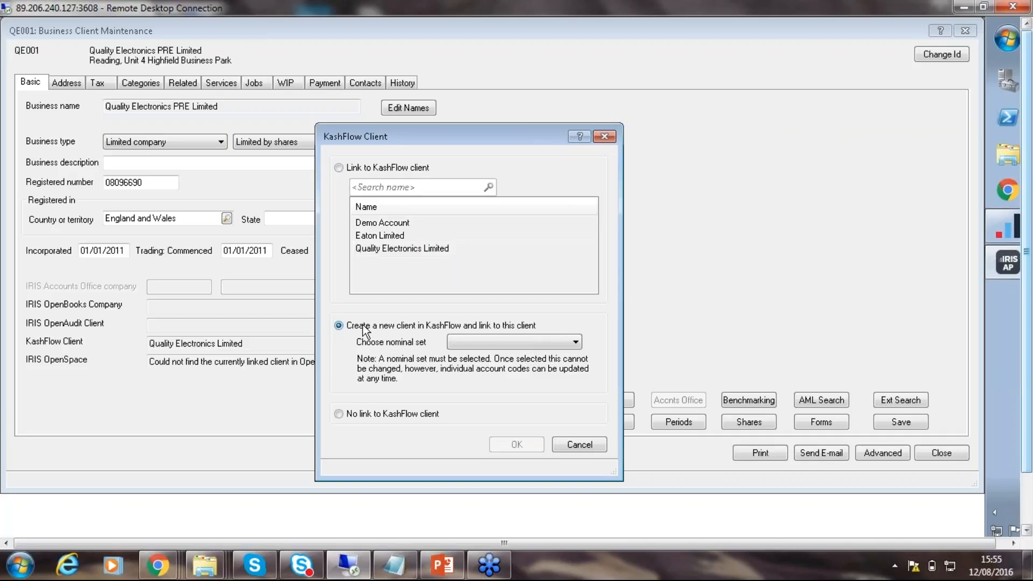
left_click(483, 341)
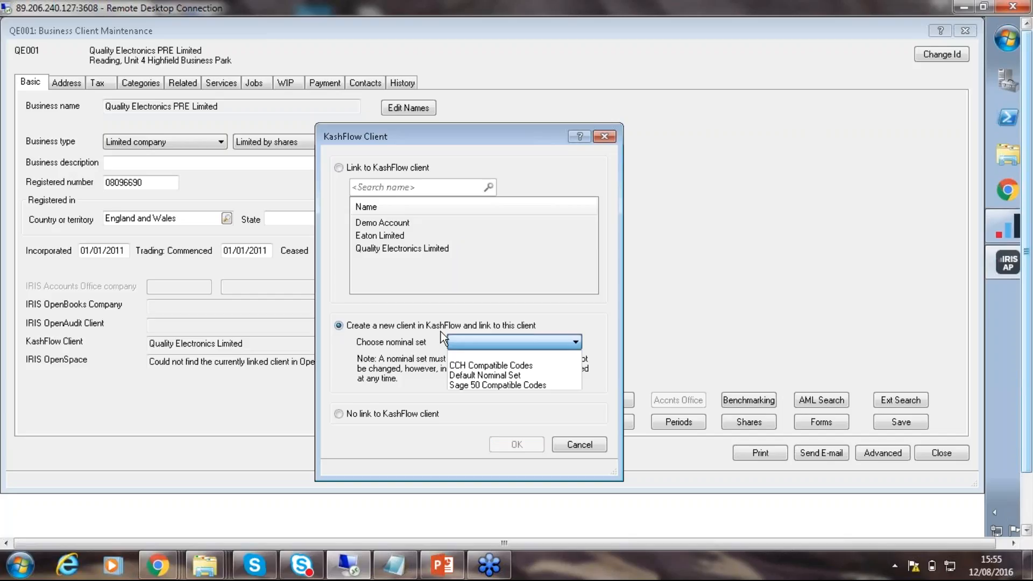
left_click(422, 334)
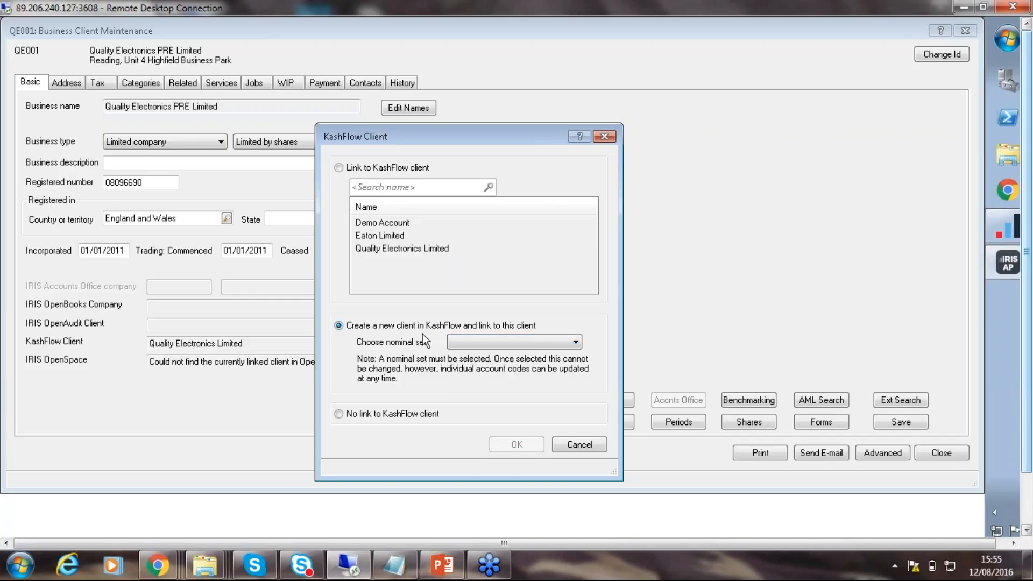
left_click(340, 412)
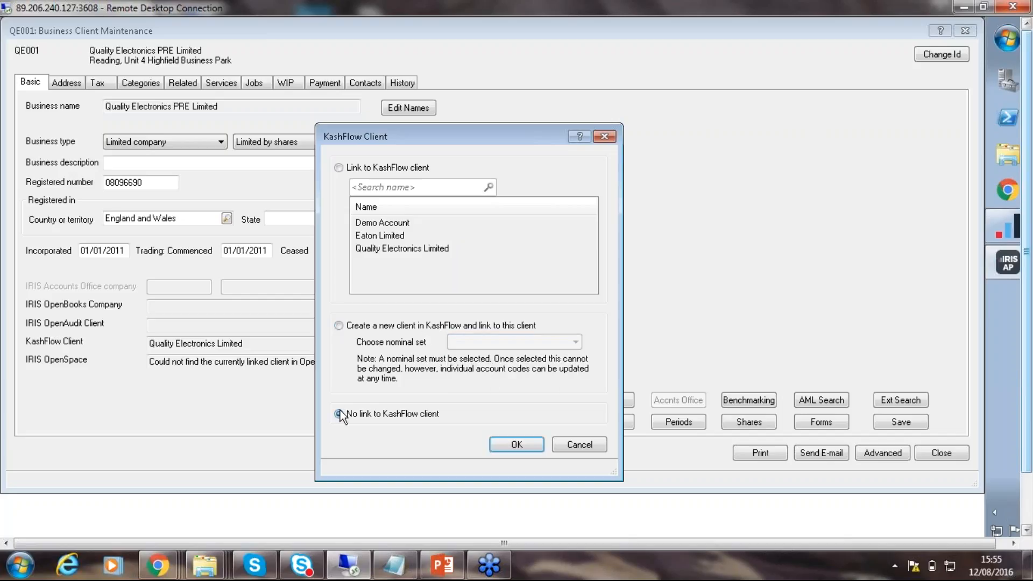
Link the client to the existing KashFlow client Quality Electronics Limited and close the client record.
left_click(338, 168)
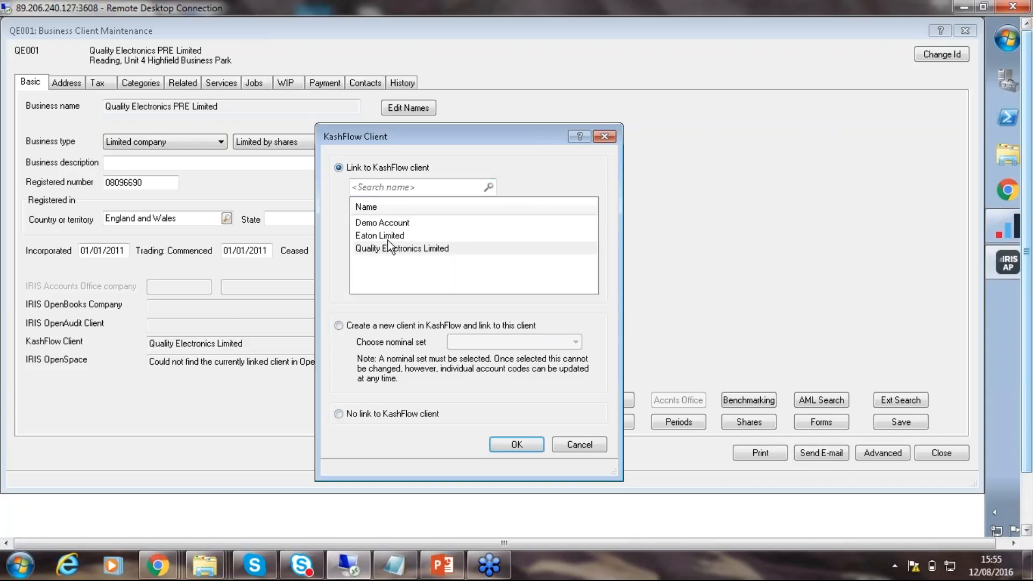
left_click(400, 248)
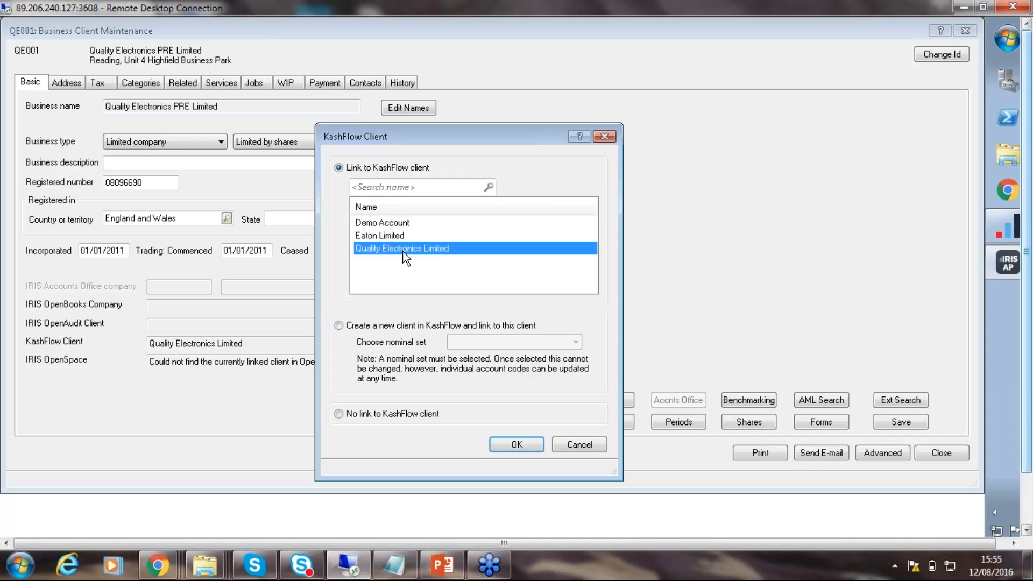
left_click(514, 443)
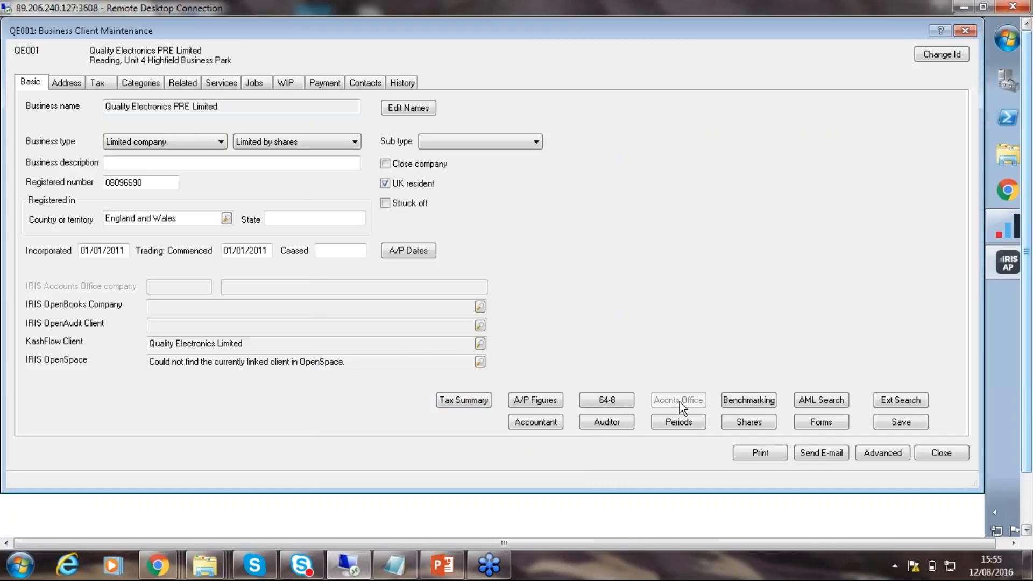
left_click(927, 453)
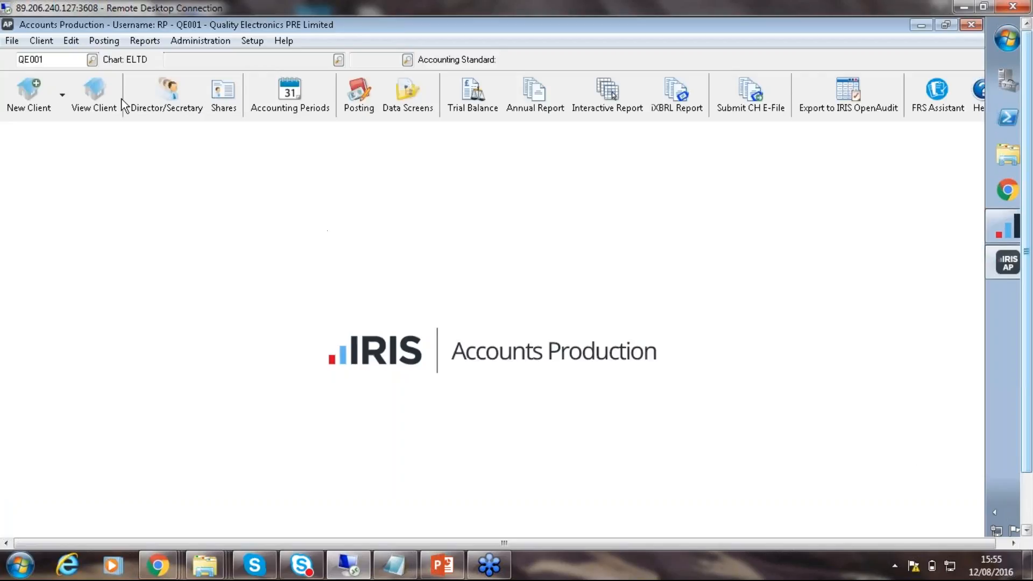
Create a new posting entry for the period ending 31/12/2014, described as KashFlow Import, using the UK GAAP (inc FRSSE 2015) accounting standard.
left_click(103, 41)
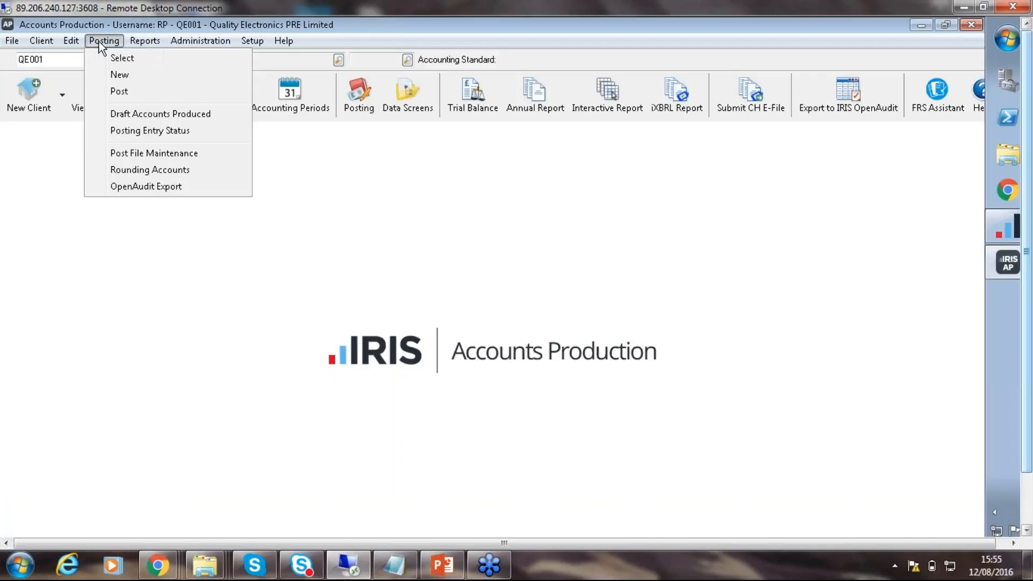
left_click(112, 73)
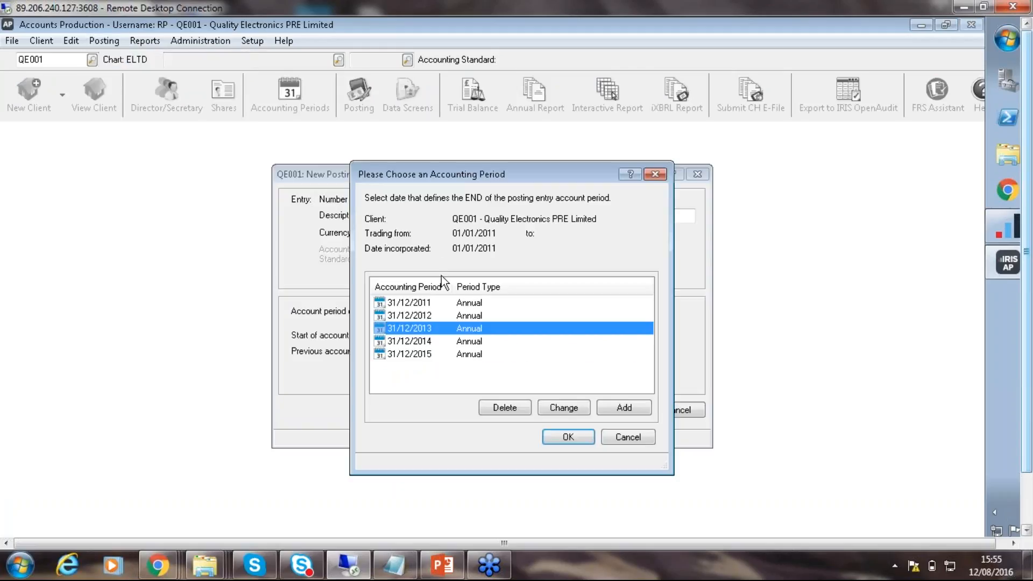
left_click(423, 341)
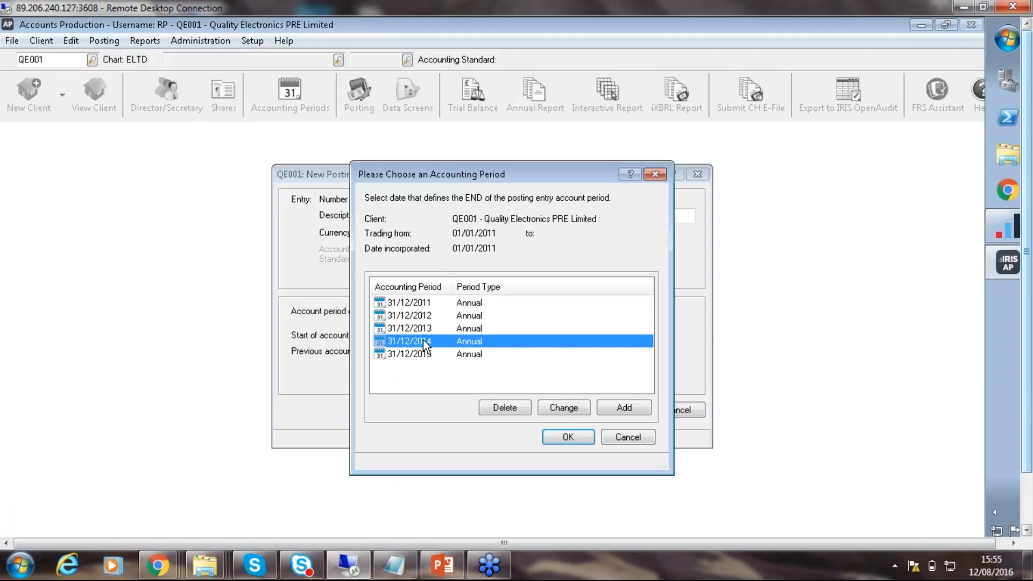
left_click(566, 434)
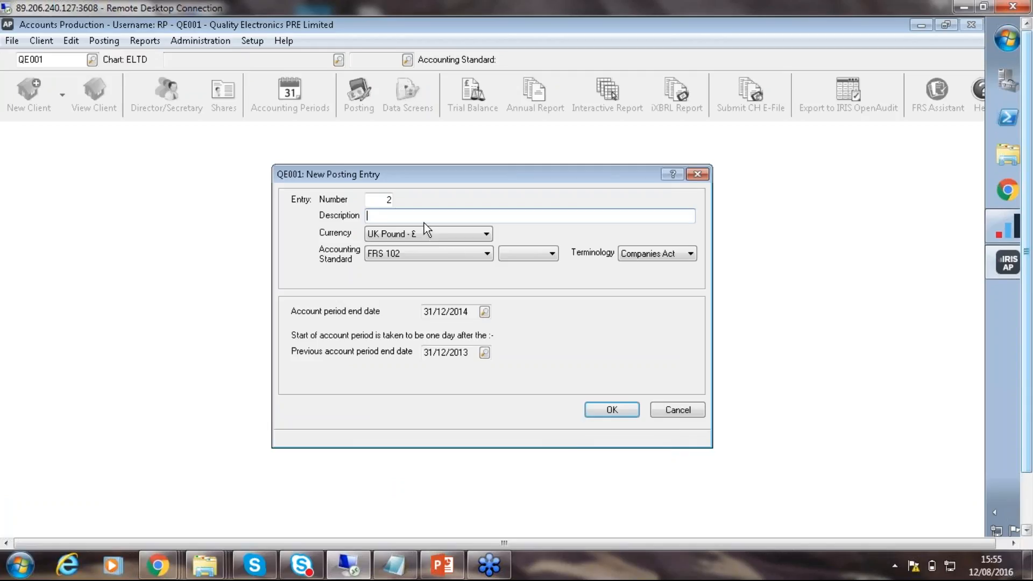
type("KashFlow Import")
left_click(441, 260)
left_click(434, 267)
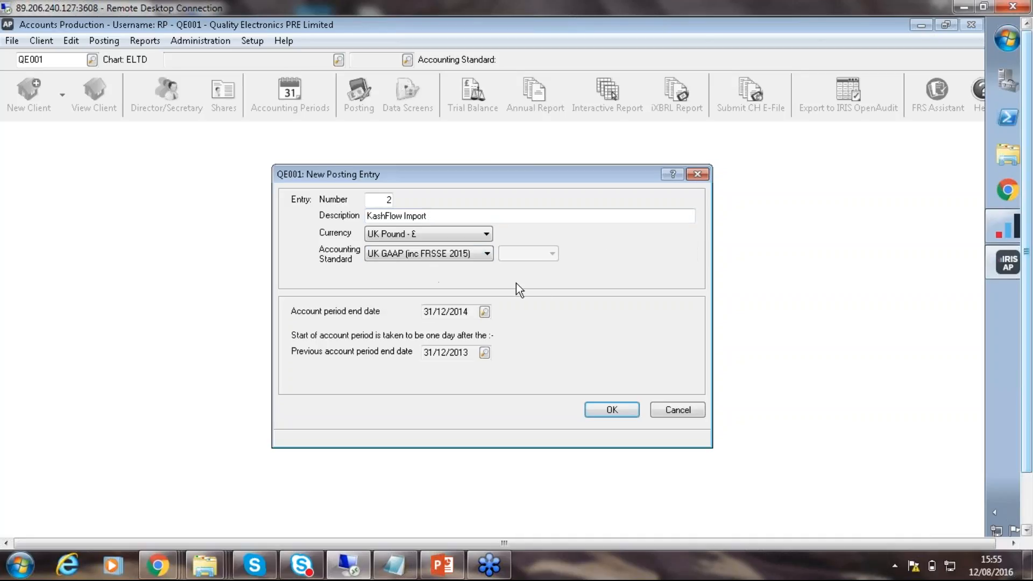
left_click(611, 410)
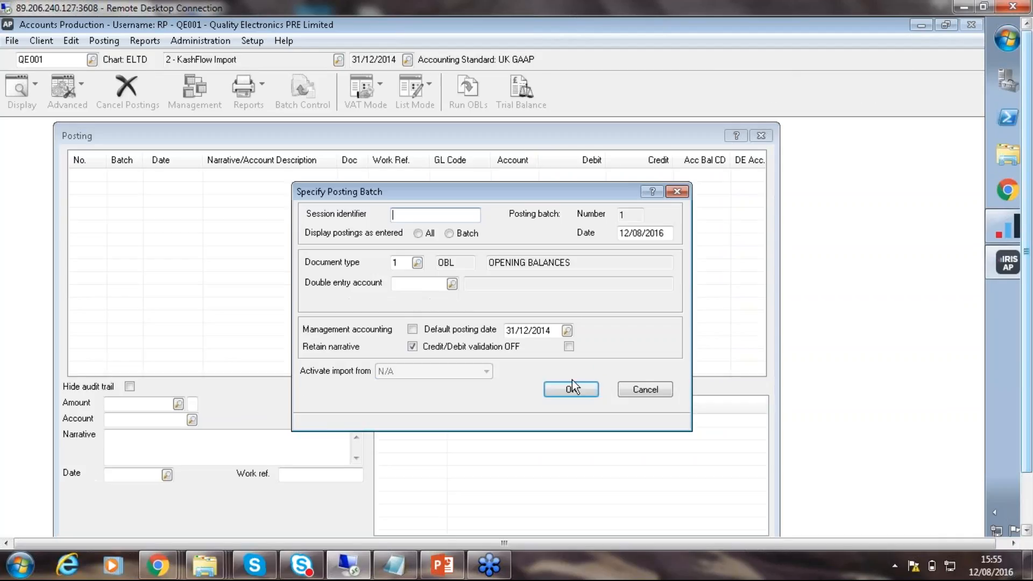
Set up the posting batch with session identifier 12/8/2016, document type 20 and import activated from KashFlow.
left_click(395, 262)
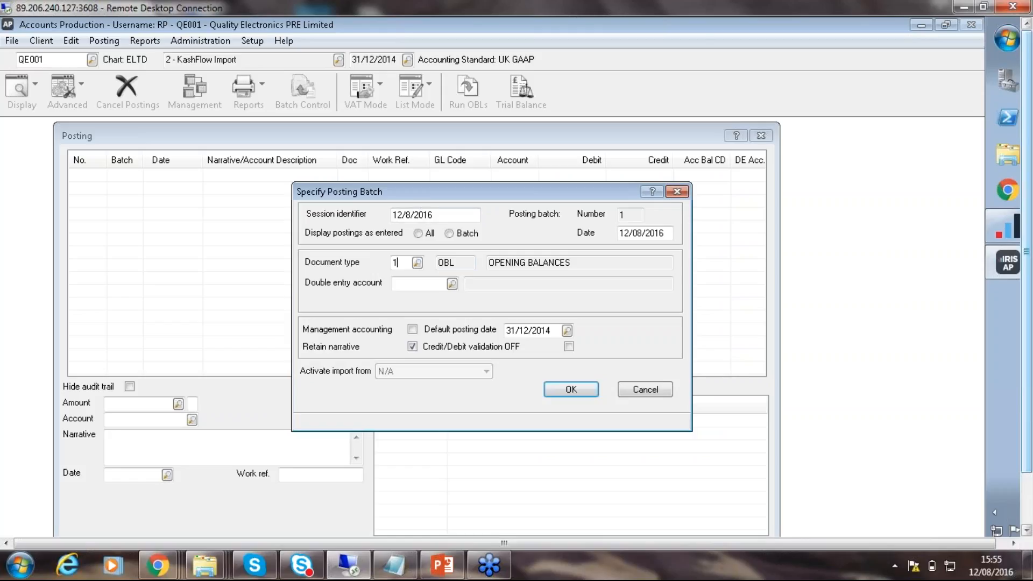
key("BackSpace")
type("20")
key("Tab")
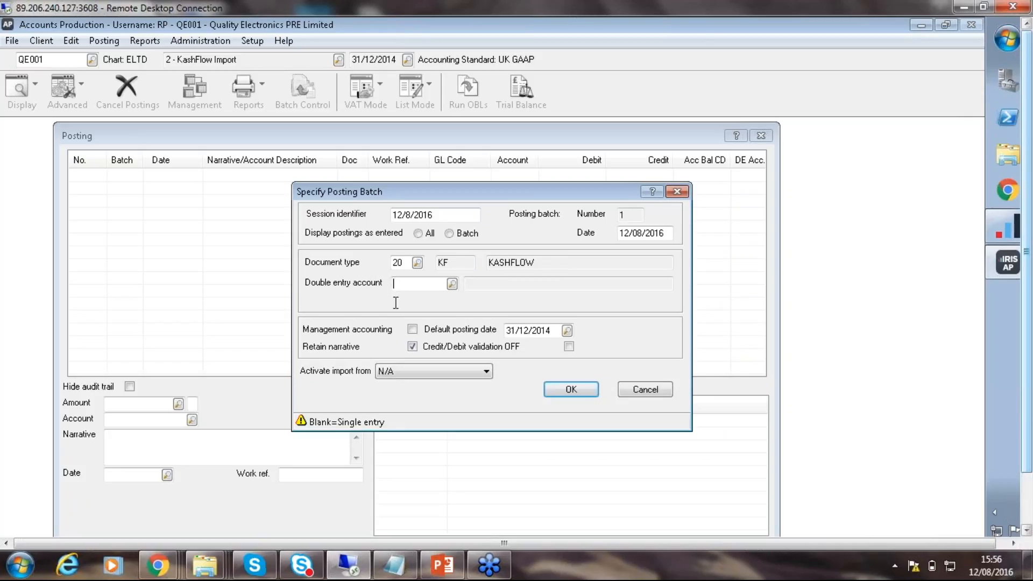
left_click(404, 373)
left_click(402, 394)
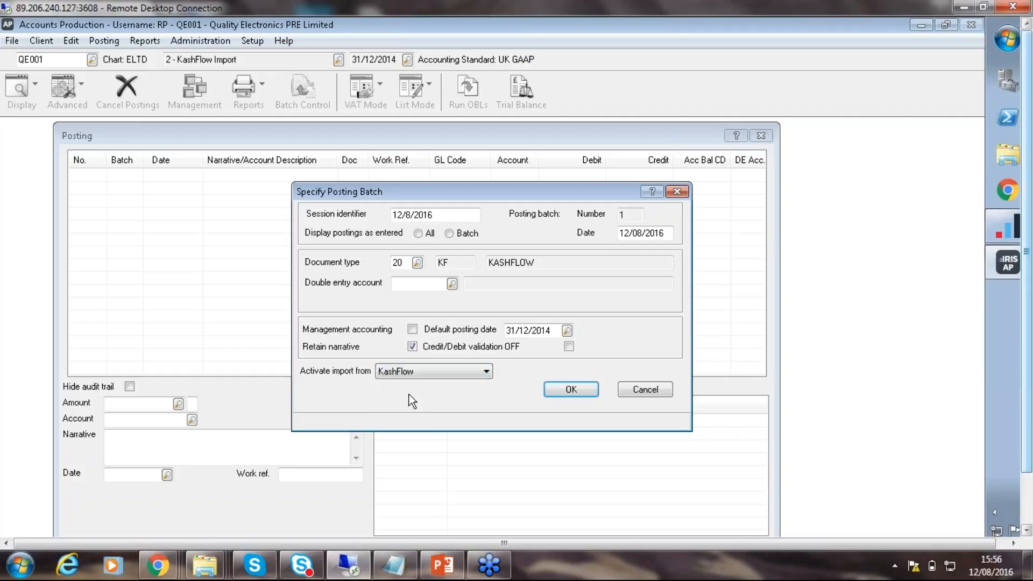
left_click(570, 392)
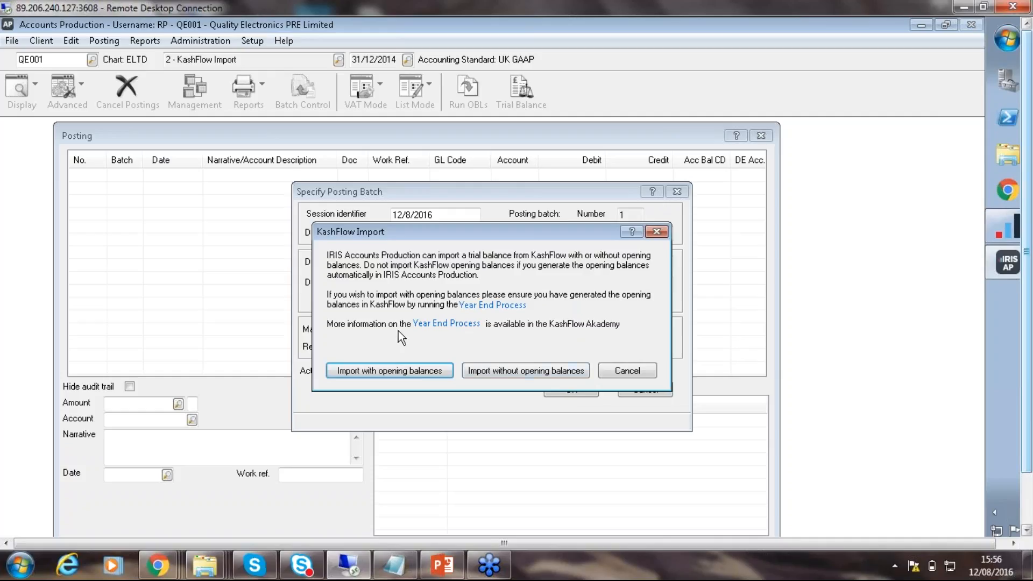
Import the KashFlow trial balance with opening balances into the posting entry, using the Kashflow 2 import map.
left_click(373, 367)
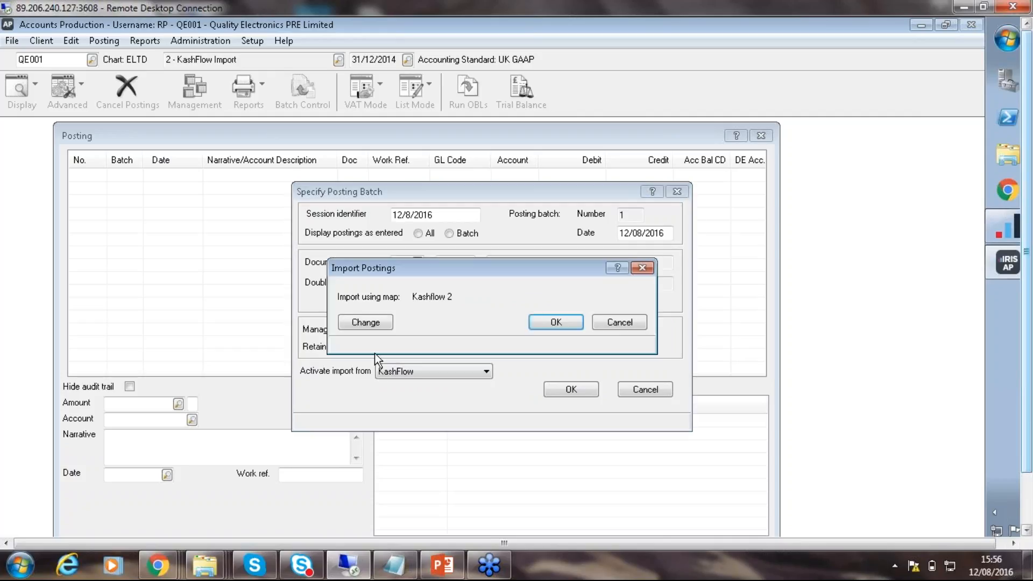
left_click(554, 322)
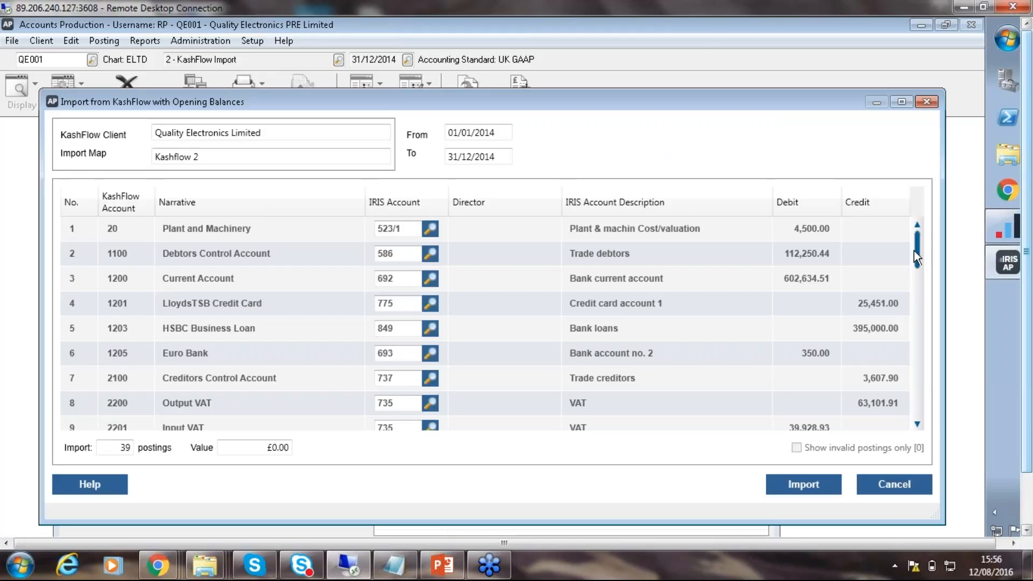
scroll(915, 288, "down", 5)
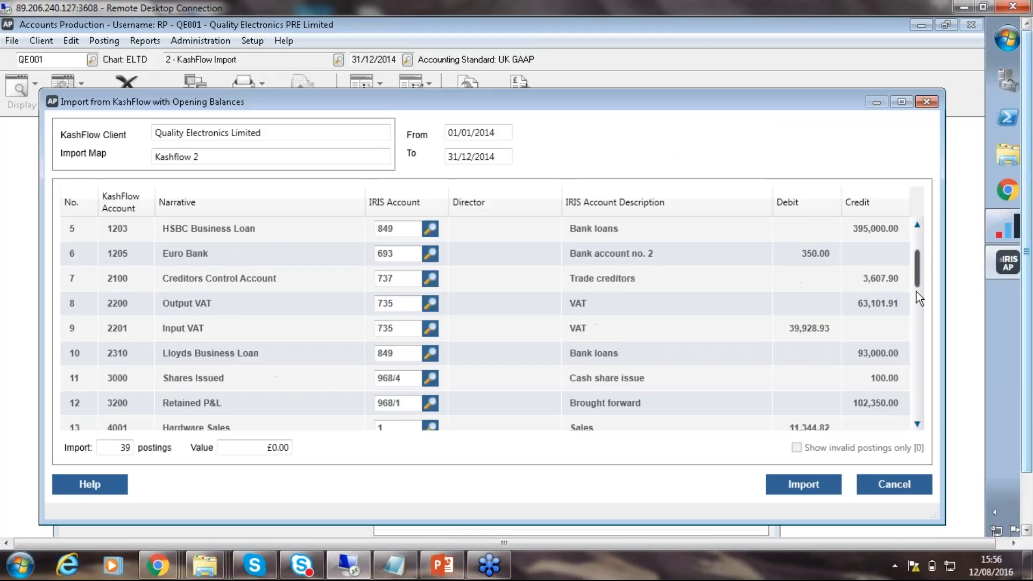
scroll(920, 340, "down", 4)
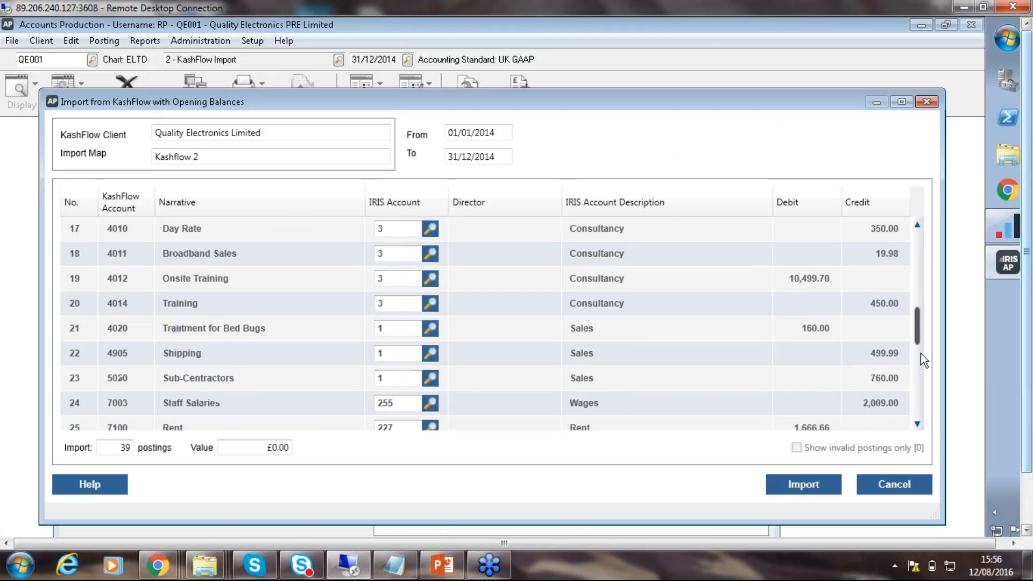
scroll(923, 387, "down", 4)
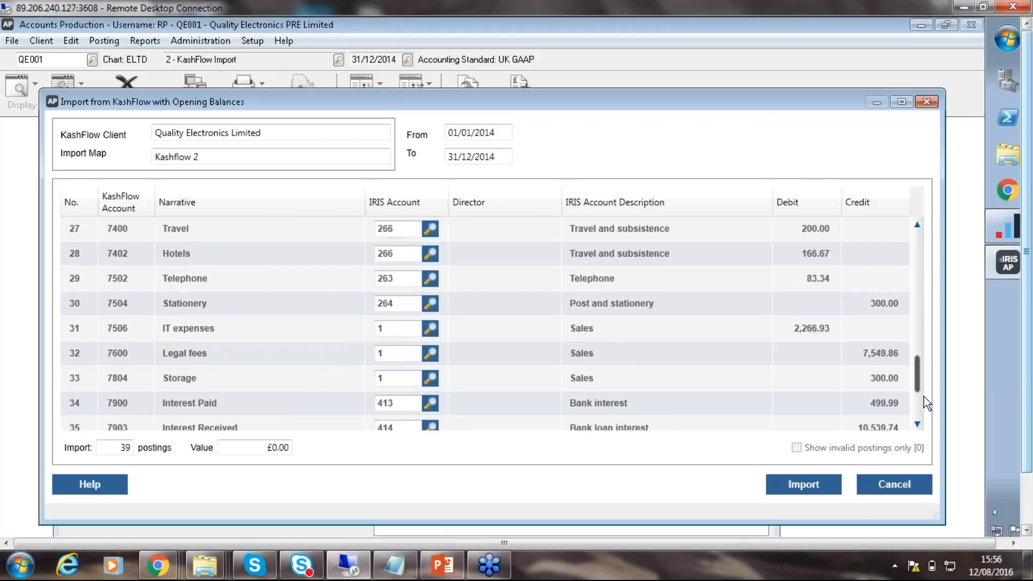
scroll(925, 414, "down", 1)
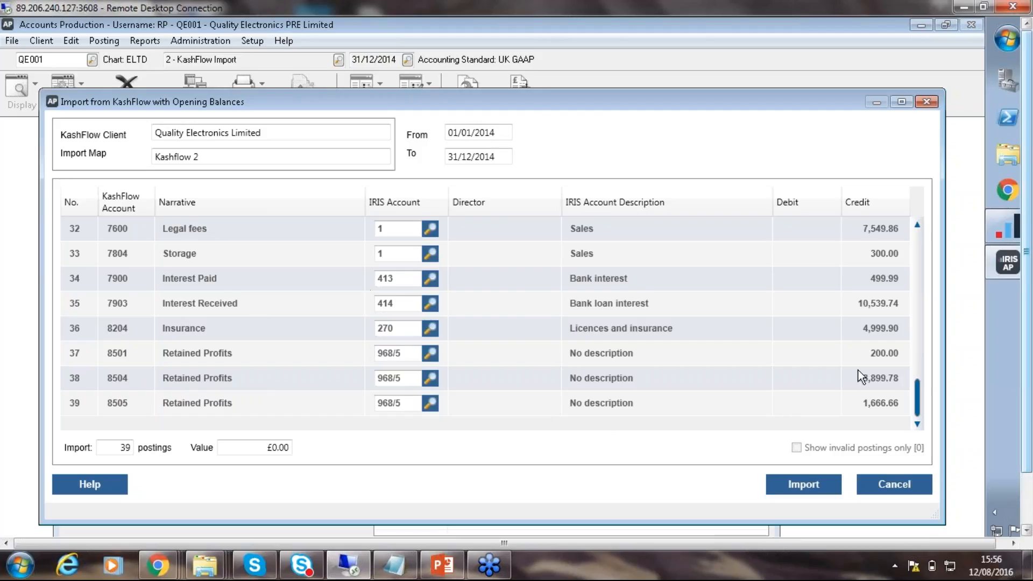
left_click_drag(917, 394, 894, 208)
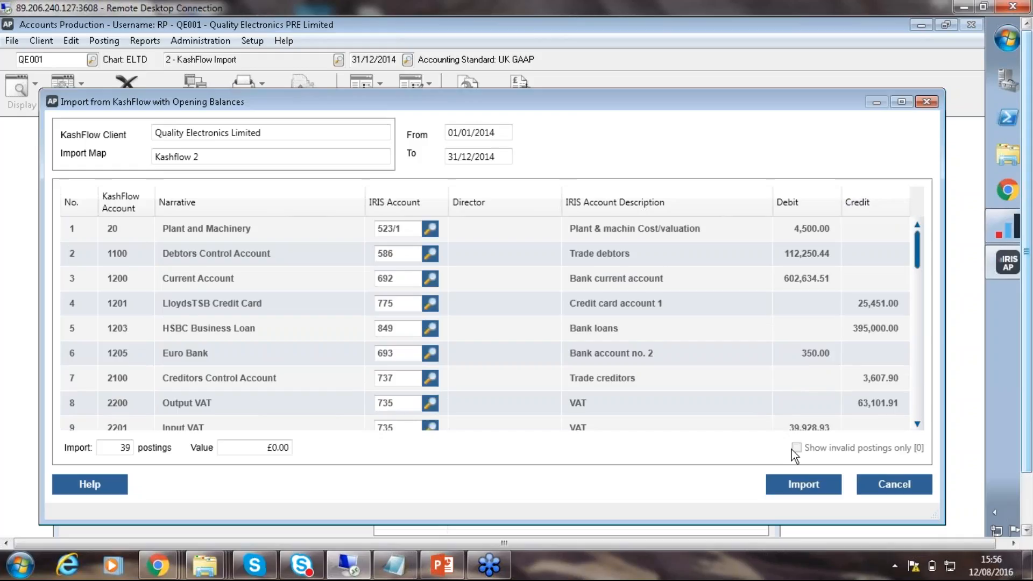
left_click(793, 483)
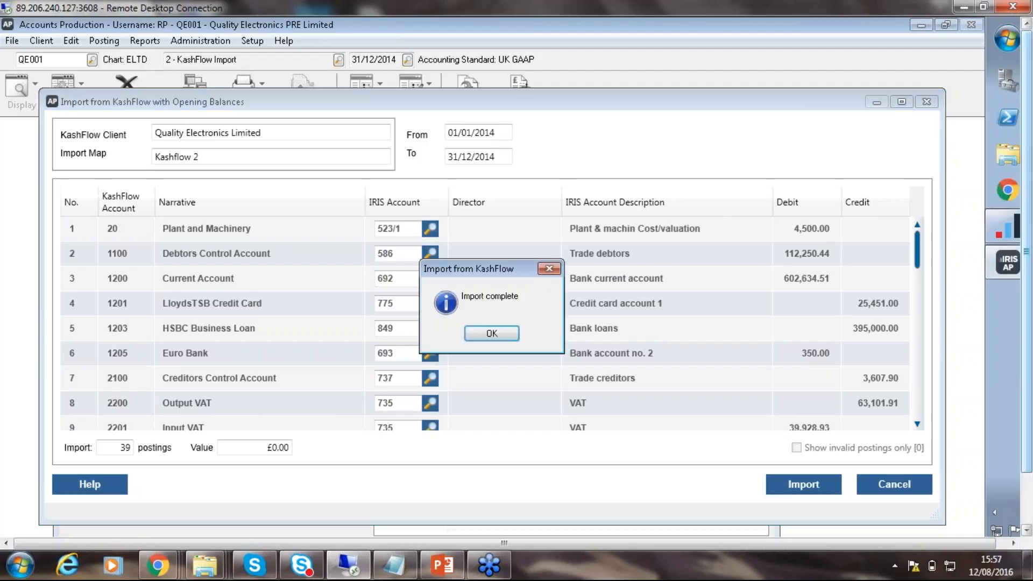
left_click(479, 332)
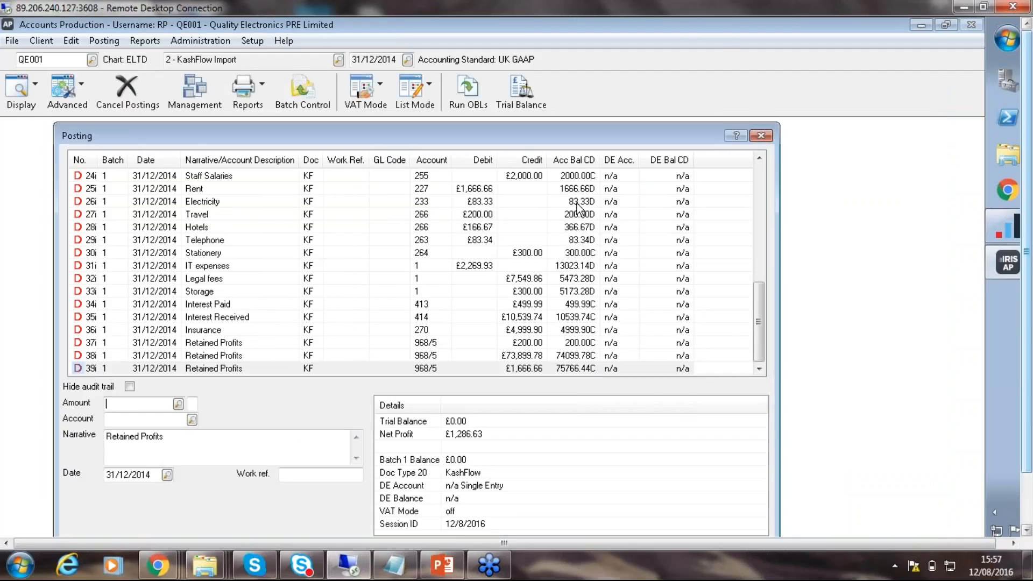
Drill down from the imported Rent posting dated 31/12/2014 to its underlying KashFlow transactions.
left_click(760, 319)
left_click_drag(760, 314, 766, 293)
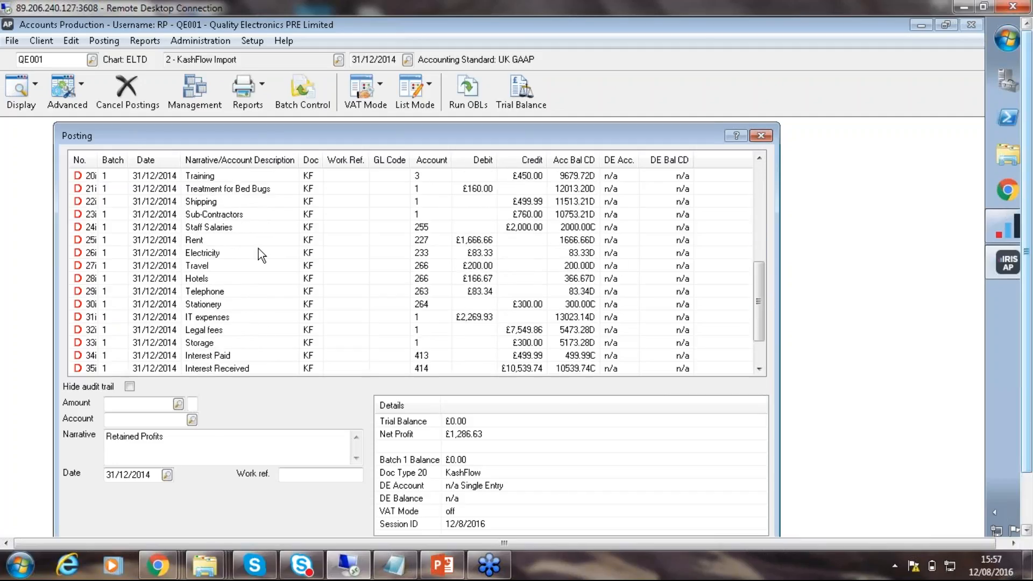
left_click(195, 241)
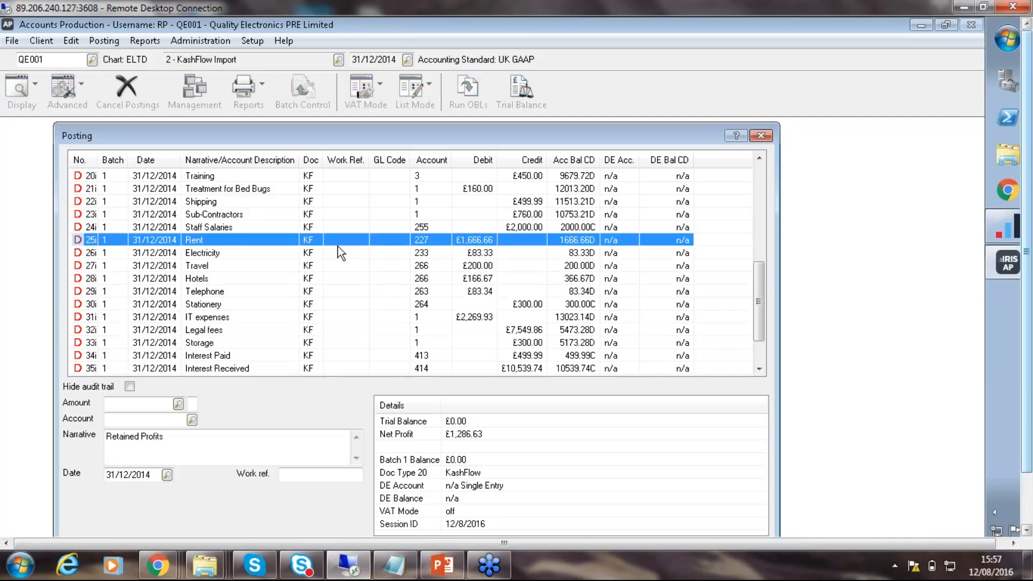
double_click(476, 241)
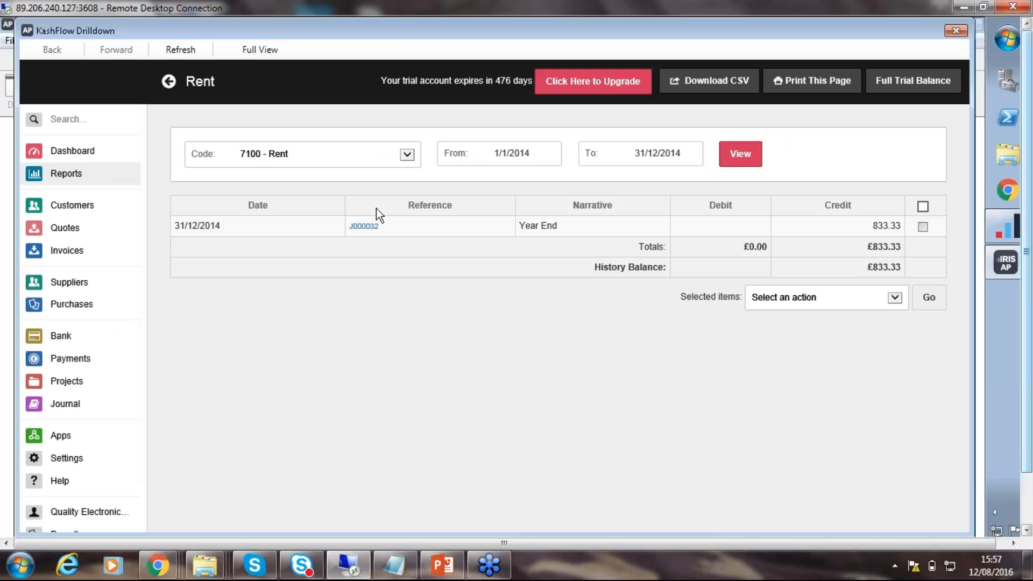
View the KashFlow journals, bank accounts and invoices, and close the drilldown while retaining the existing trial balance in IRIS Accounts Production.
left_click(28, 28)
left_click(42, 28)
left_click(65, 408)
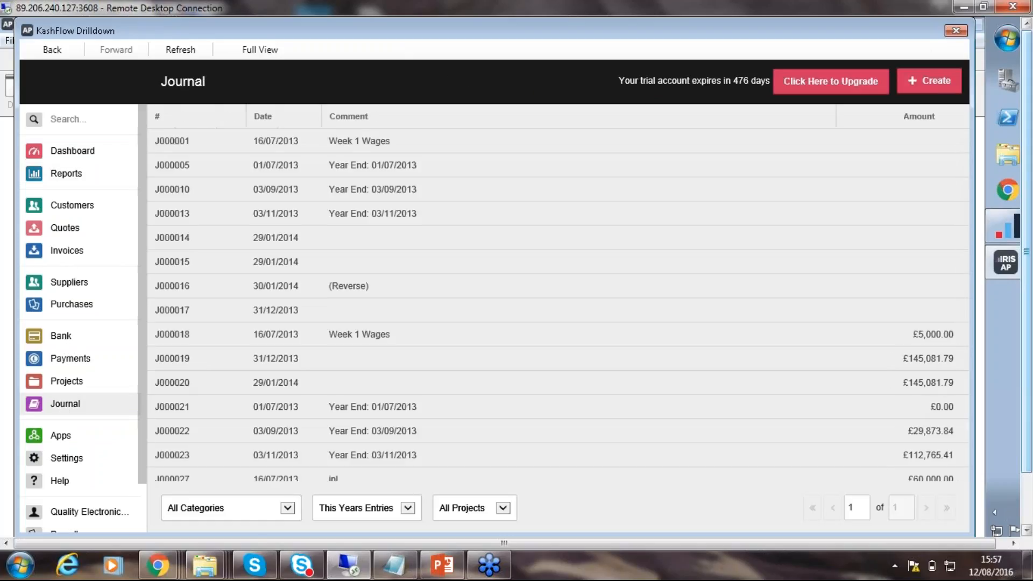
left_click(61, 335)
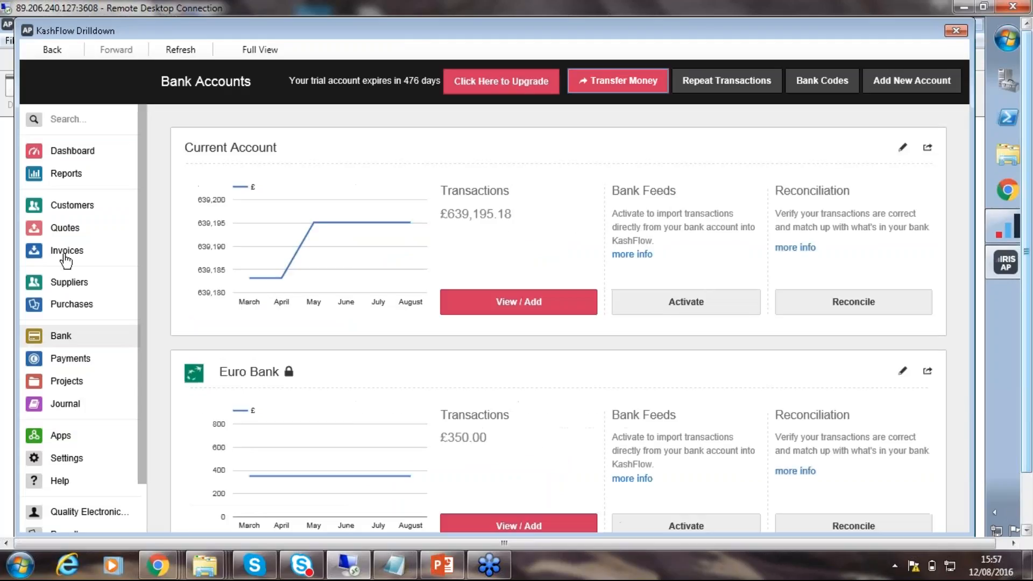
left_click(63, 255)
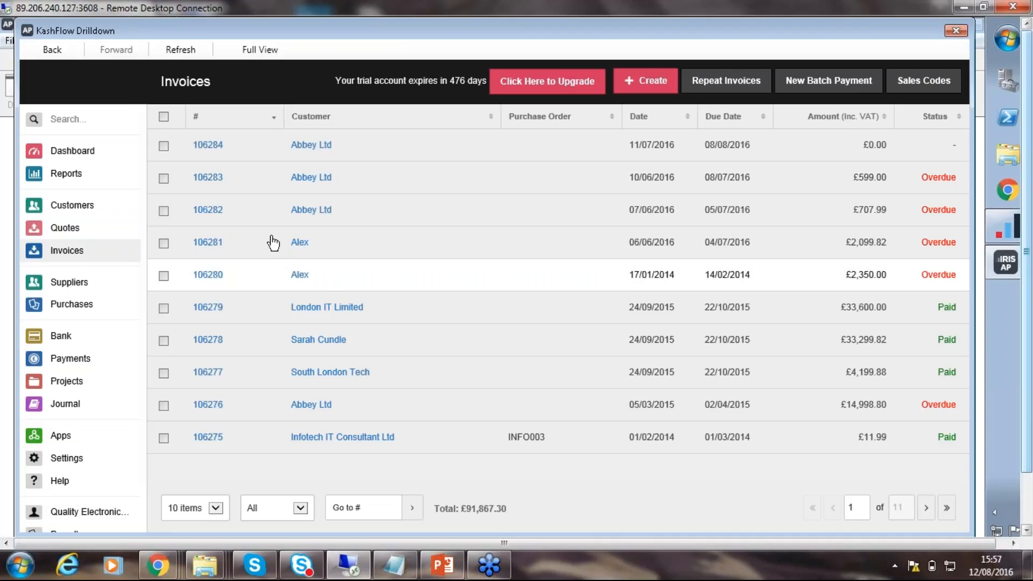
left_click(955, 31)
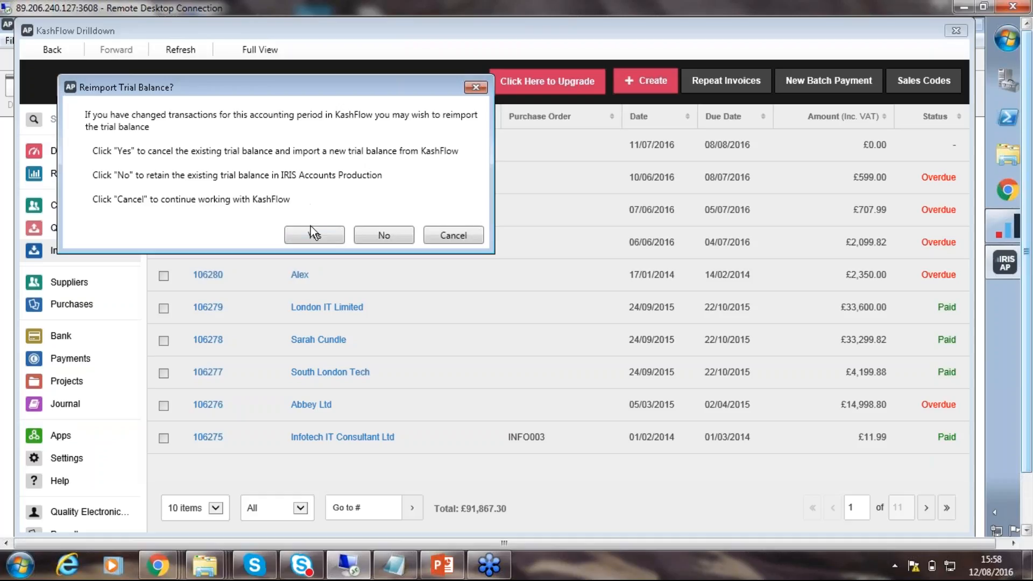
left_click(380, 231)
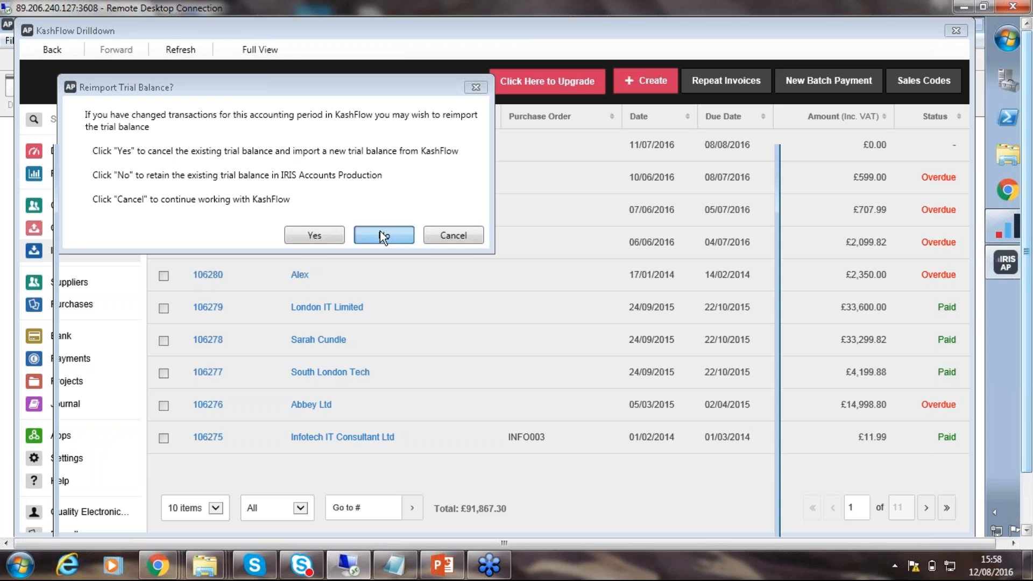